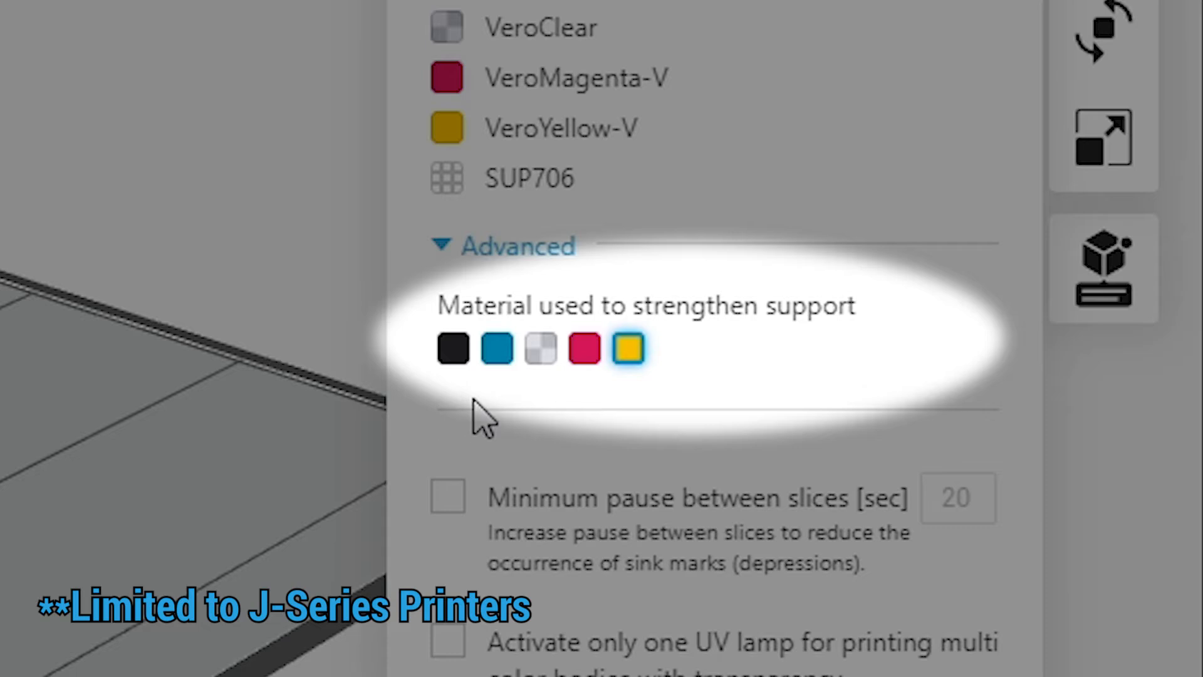
- Try the black, blue and clear materials for strengthening support and return to yellow
{"action": "left_click", "coordinate": [460, 363]}
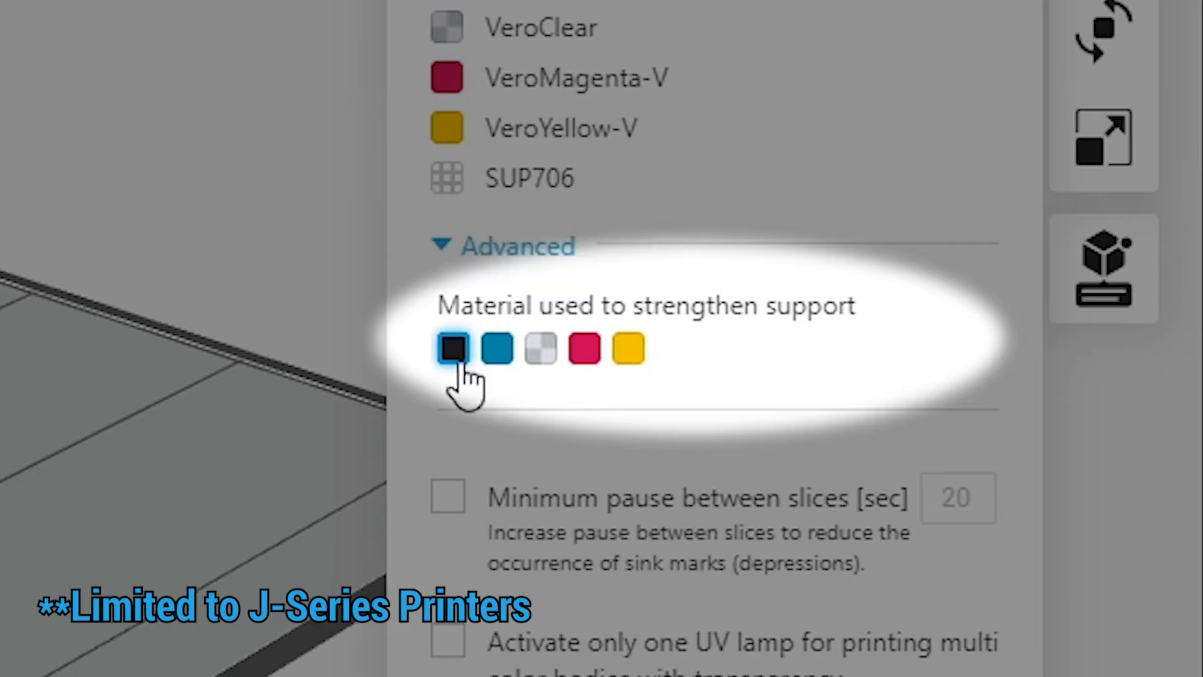
{"action": "left_click", "coordinate": [499, 356]}
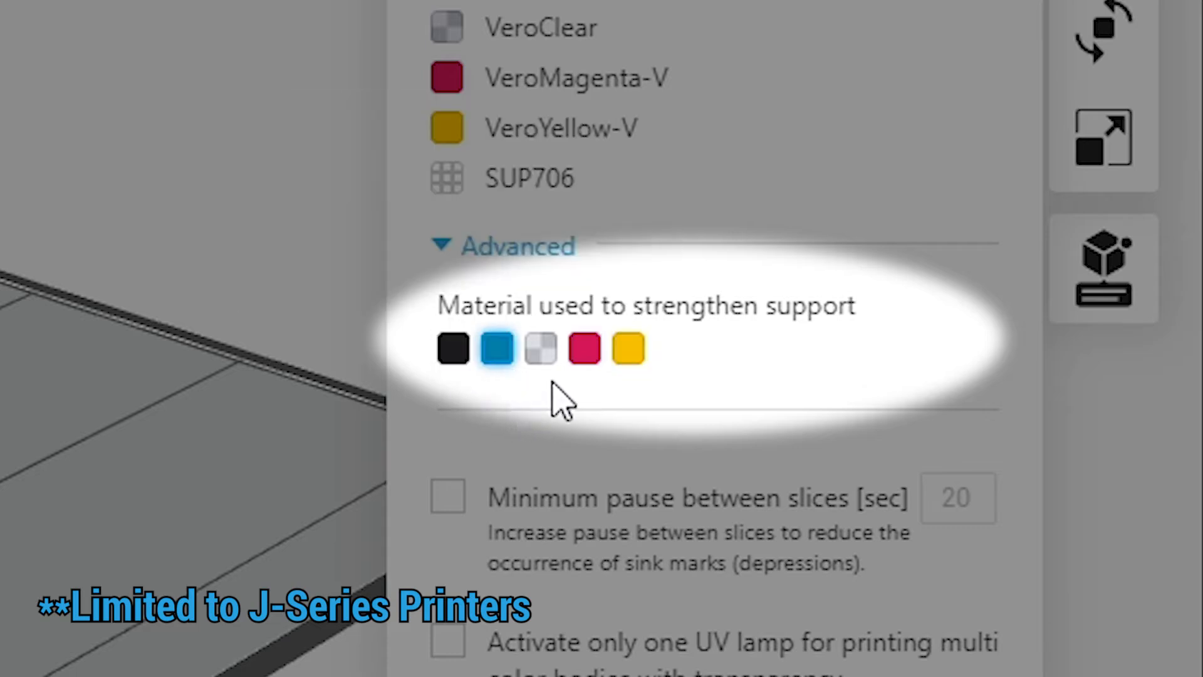
{"action": "left_click", "coordinate": [543, 354]}
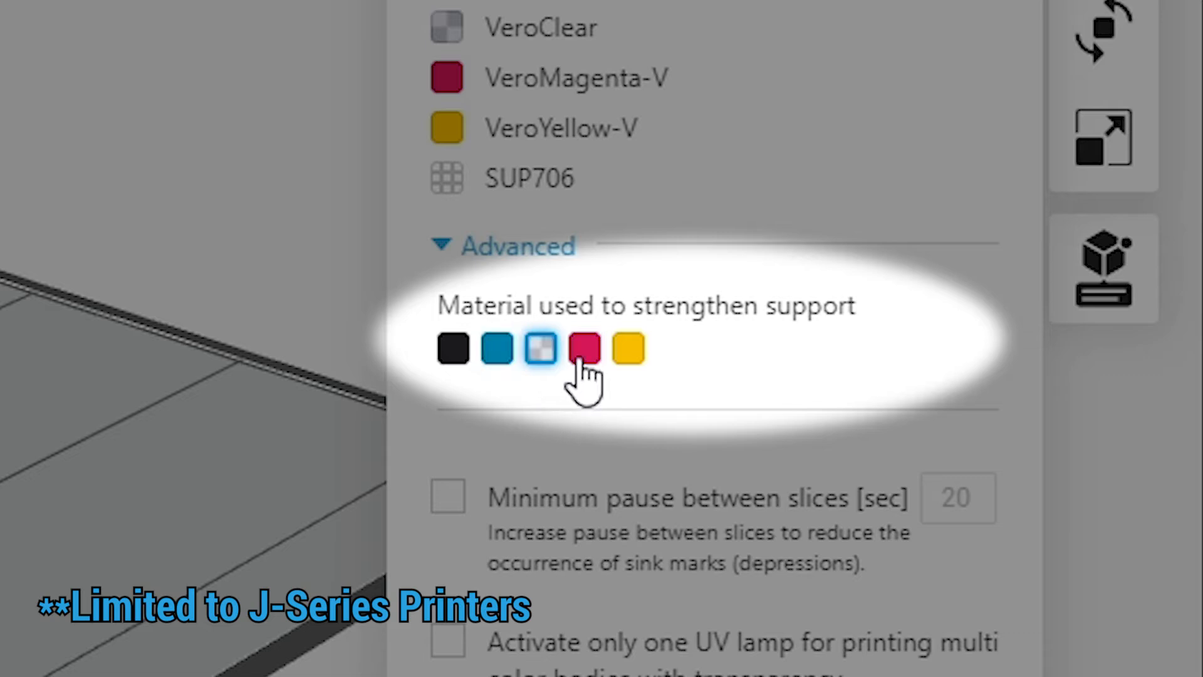
{"action": "left_click", "coordinate": [631, 352]}
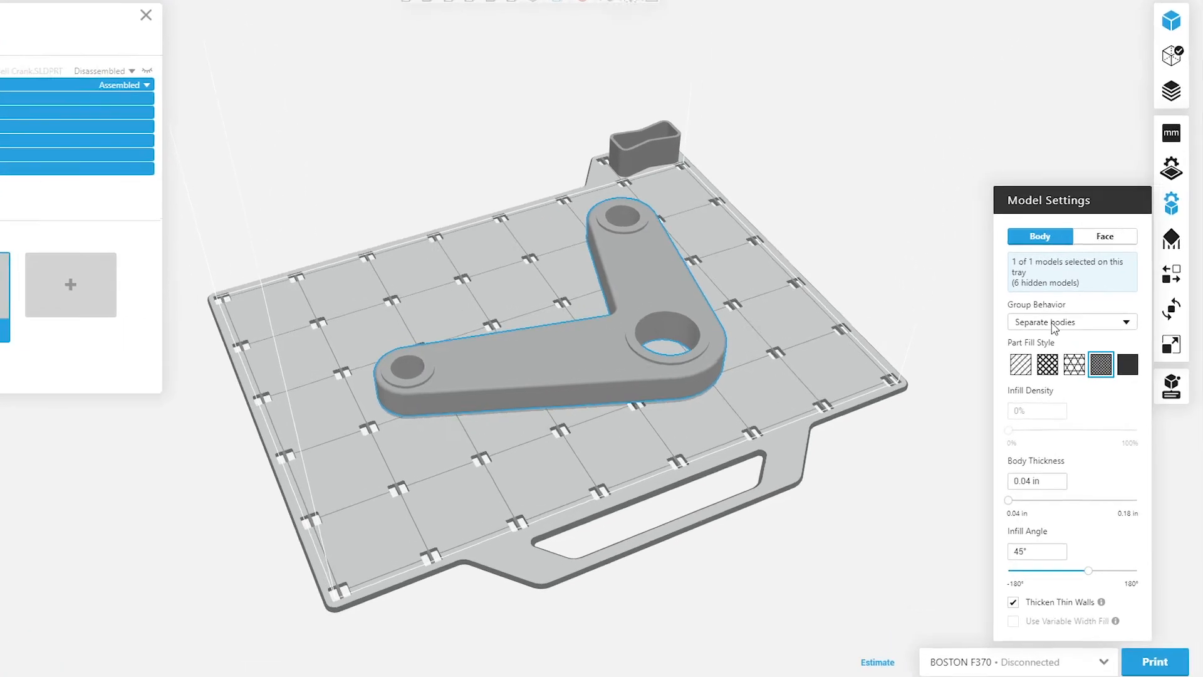
- Set the bell crank group's behavior to Combine bodies
{"action": "left_click", "coordinate": [1085, 324]}
{"action": "mouse_move", "coordinate": [1102, 348]}
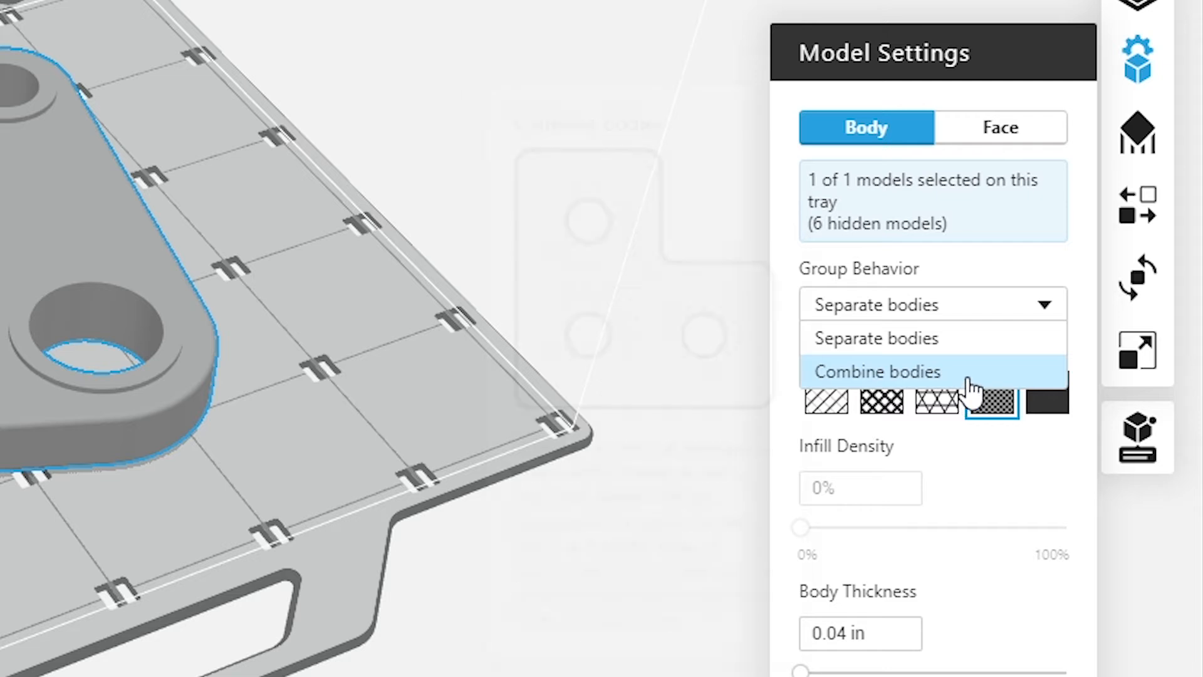
{"action": "mouse_move", "coordinate": [973, 383]}
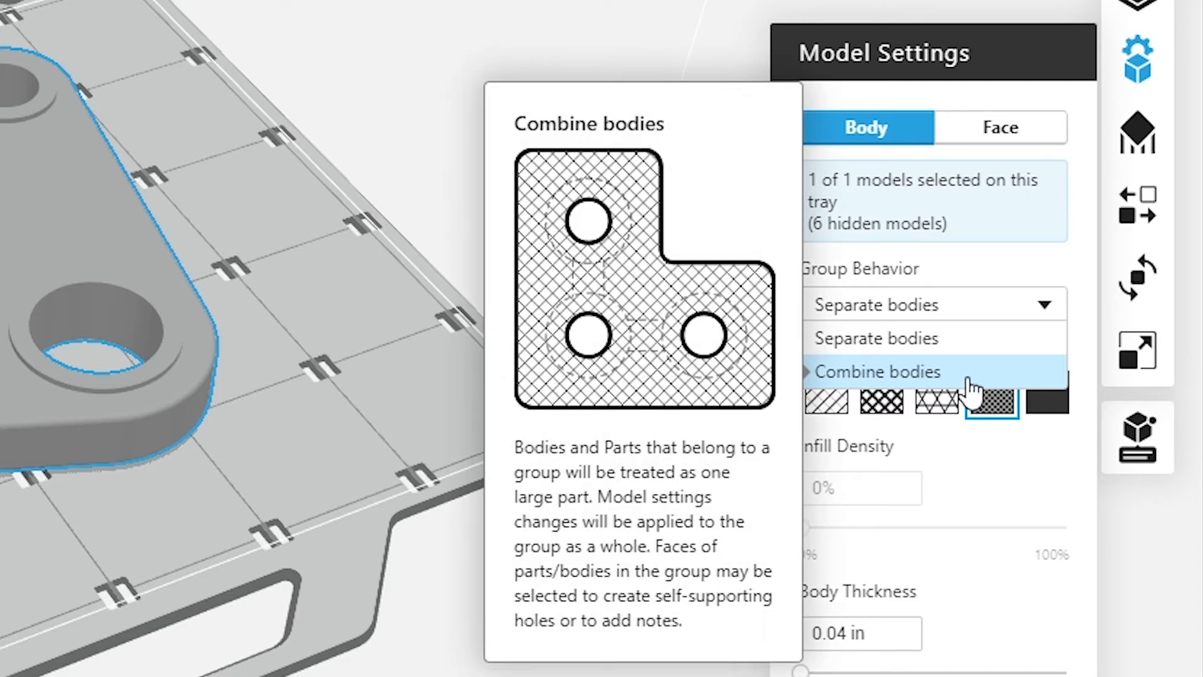
{"action": "left_click", "coordinate": [973, 372]}
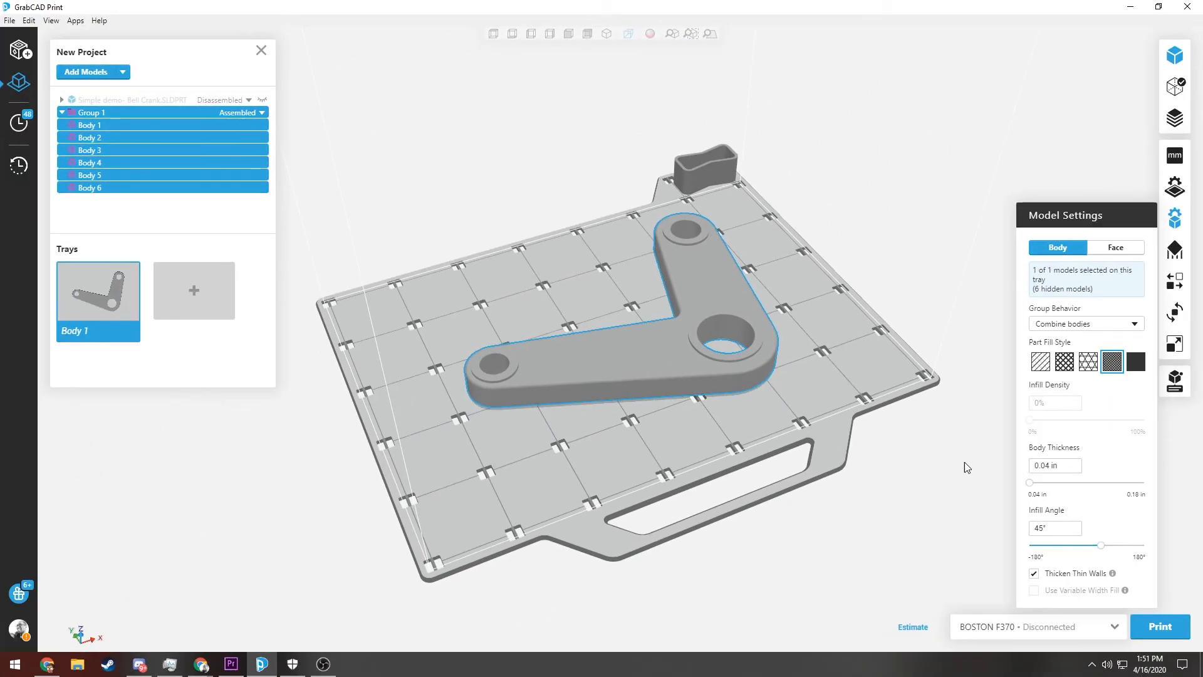
- Give the combined group the coarse crosshatch fill style with 56% infill density, 0.13 in body thickness and a -35° infill angle
{"action": "left_click", "coordinate": [1064, 361]}
{"action": "left_click_drag", "start_coordinate": [1045, 421], "coordinate": [1086, 420]}
{"action": "left_click_drag", "start_coordinate": [1029, 483], "coordinate": [1102, 497]}
{"action": "left_click_drag", "start_coordinate": [1101, 545], "coordinate": [1076, 549]}
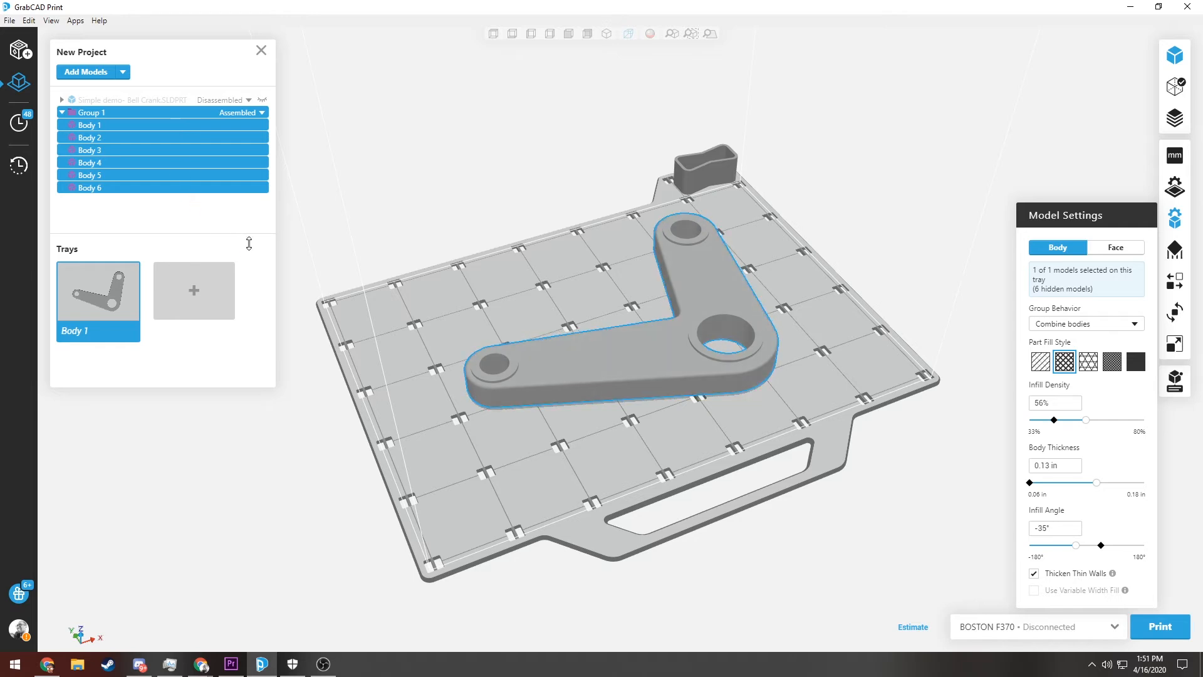
- Set the group behavior to Separate bodies and give Body 4 the star-patterned fill style at 52% infill density
{"action": "left_click", "coordinate": [1050, 323]}
{"action": "left_click", "coordinate": [1042, 347]}
{"action": "left_click", "coordinate": [124, 163]}
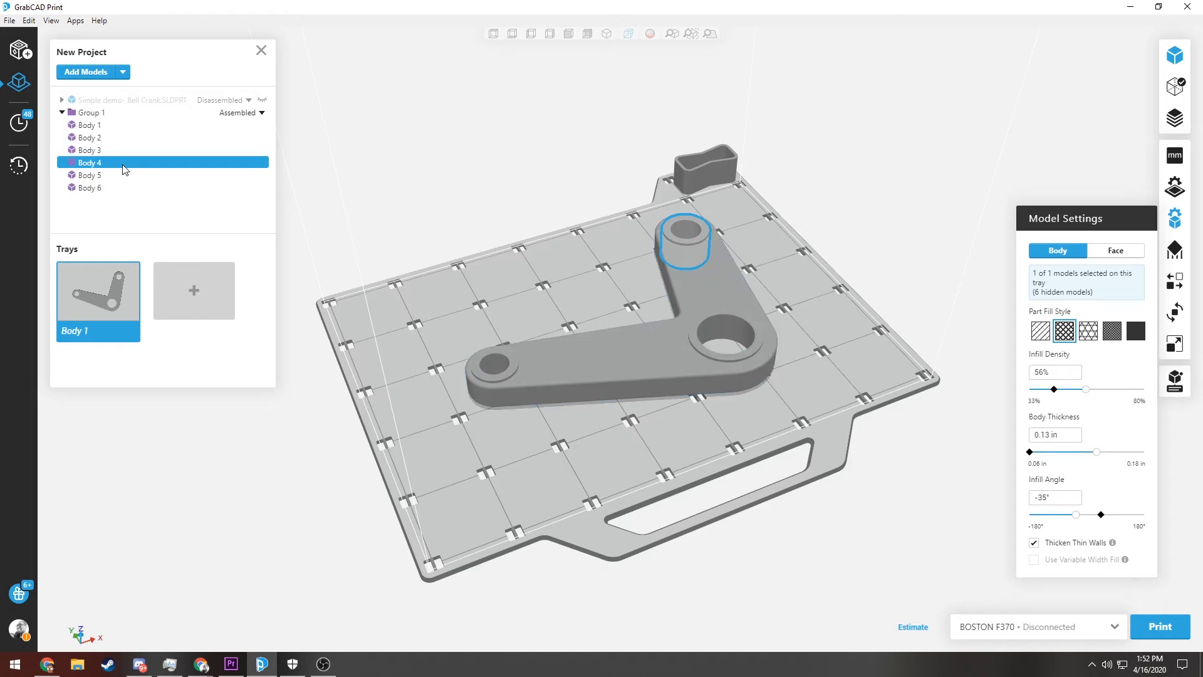
{"action": "left_click_drag", "start_coordinate": [1086, 390], "coordinate": [1077, 389]}
{"action": "left_click", "coordinate": [1095, 334]}
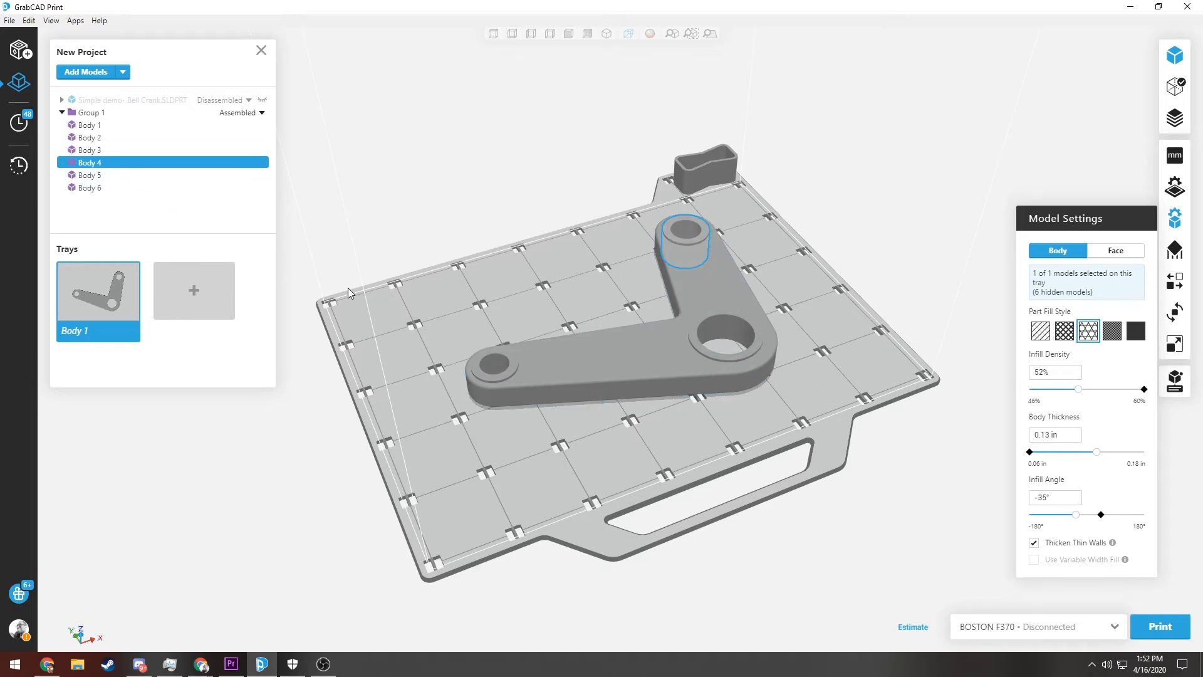
- Set Body 6's body thickness to 0.11 in and give it the fine crosshatch fill style
{"action": "left_click", "coordinate": [124, 185]}
{"action": "left_click_drag", "start_coordinate": [1097, 452], "coordinate": [1078, 452]}
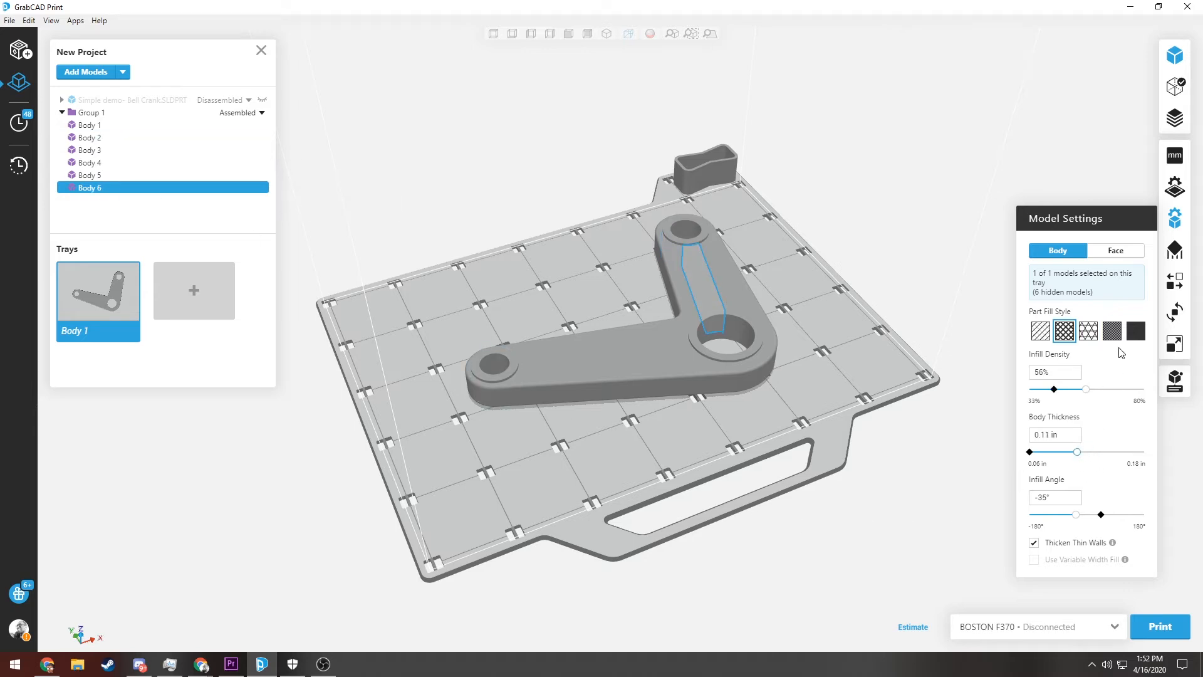
{"action": "left_click", "coordinate": [1113, 333]}
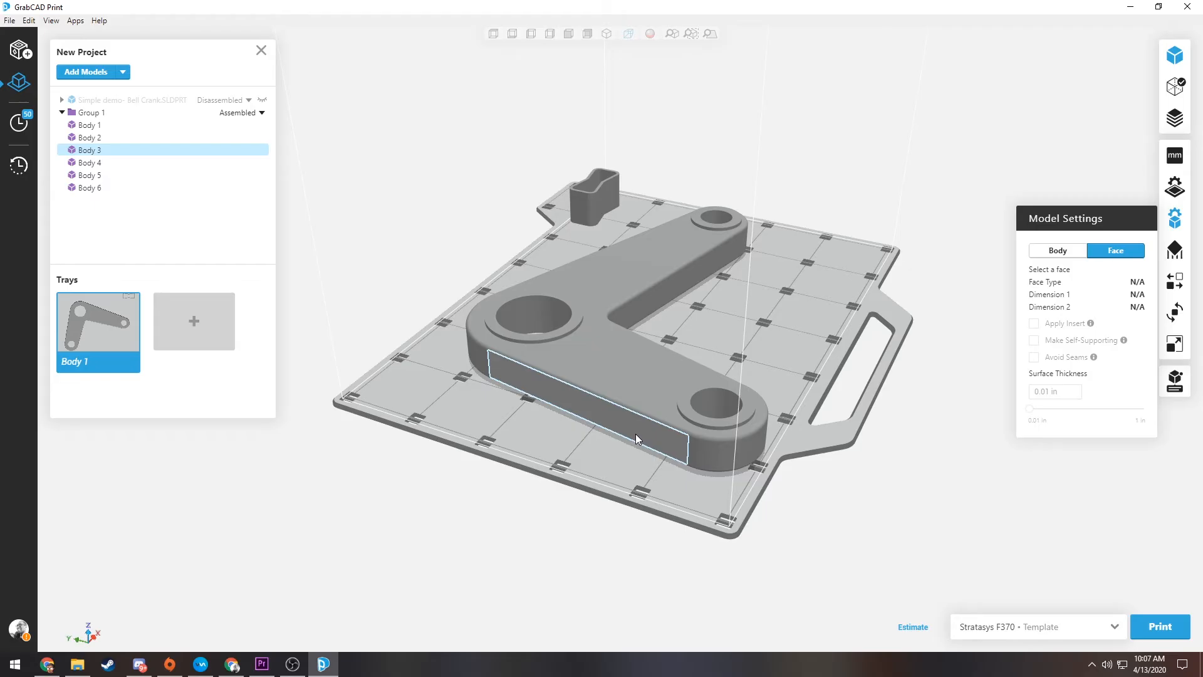
- Set the surface thickness to 0.31 in on Body 3's long flat side face and 0.28 in on the adjoining rounded end face
{"action": "left_click", "coordinate": [635, 434]}
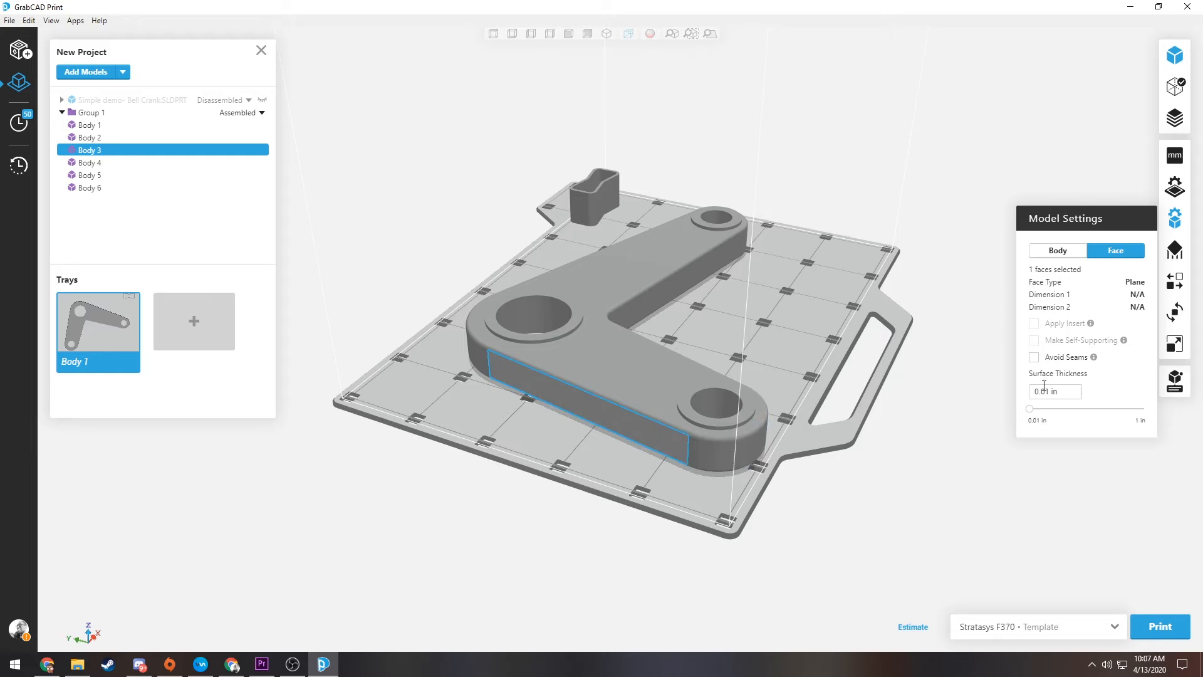
{"action": "left_click_drag", "start_coordinate": [1031, 408], "coordinate": [1066, 411]}
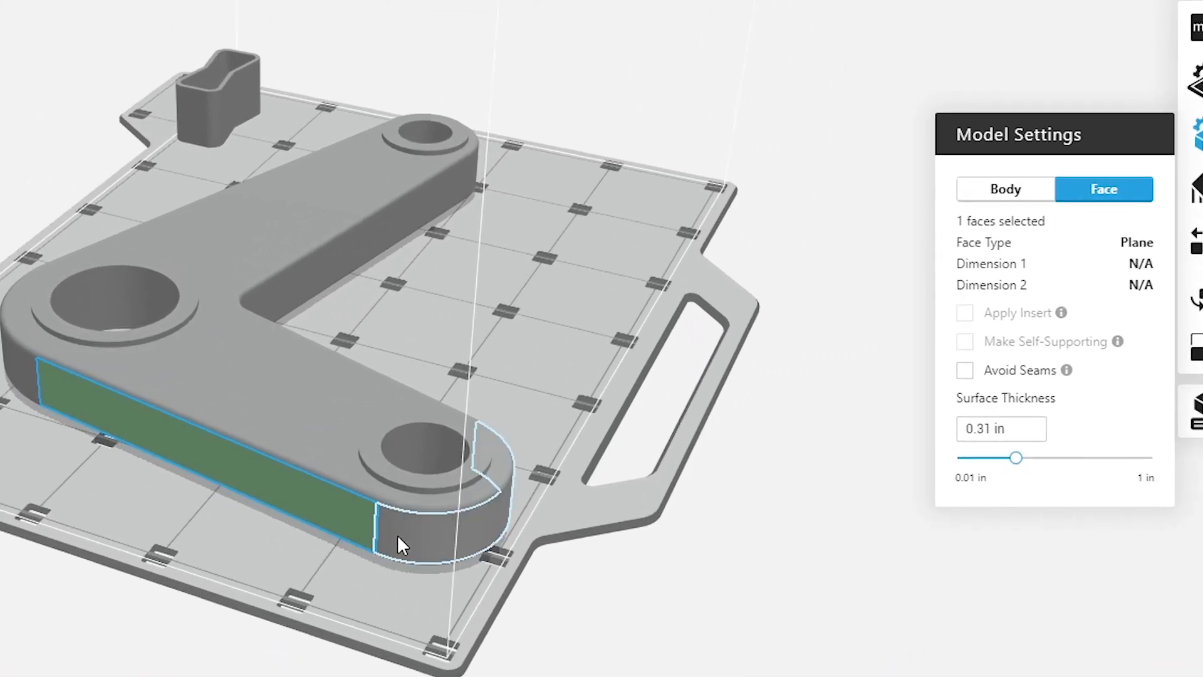
{"action": "left_click", "coordinate": [443, 526]}
{"action": "left_click_drag", "start_coordinate": [958, 458], "coordinate": [1010, 458]}
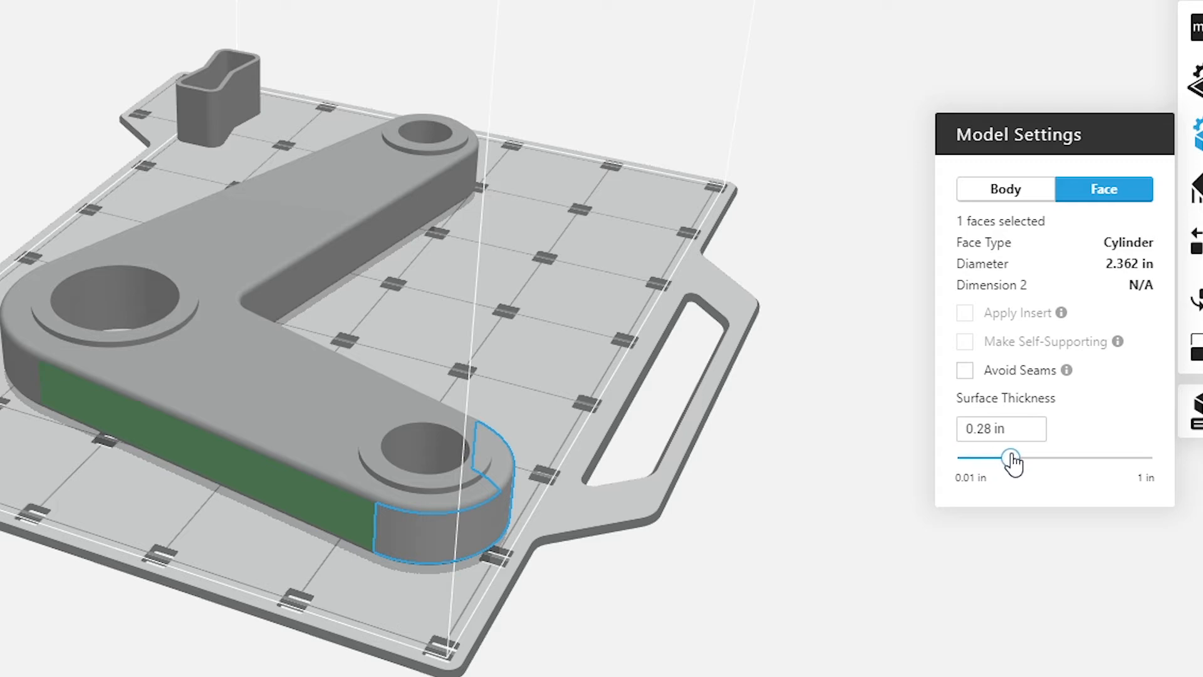
- Apply an insert to the hole face beside the rounded end of the bell crank
{"action": "left_click", "coordinate": [407, 435]}
{"action": "left_click", "coordinate": [965, 317]}
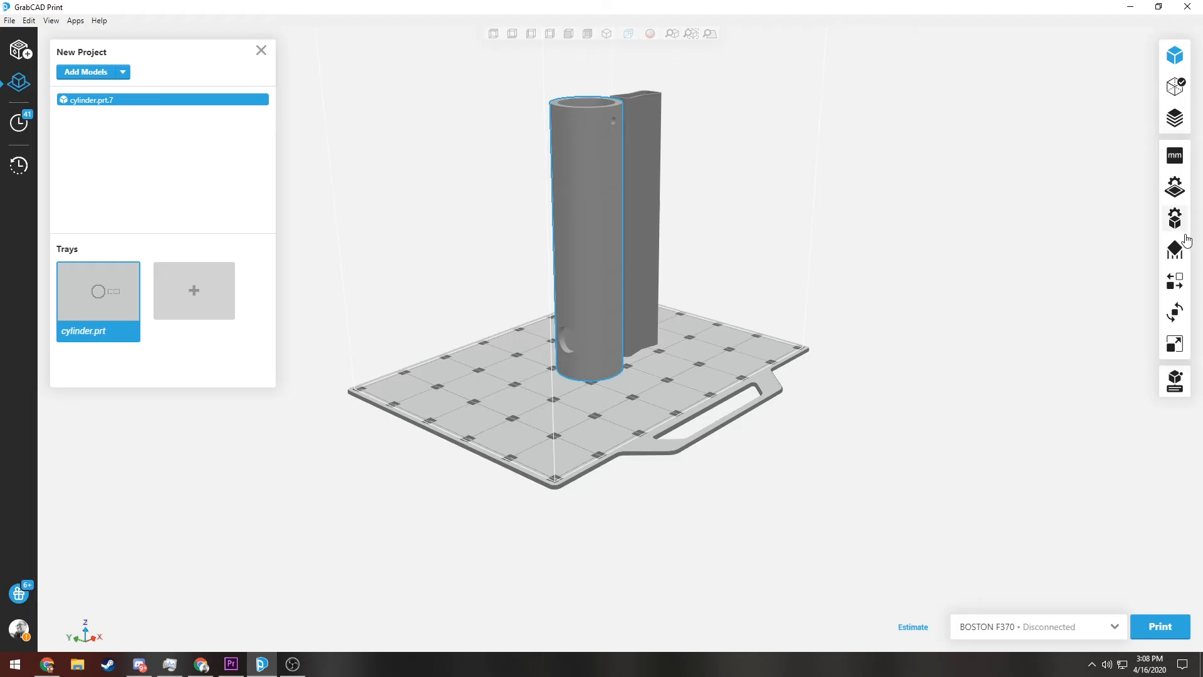
- Set the cylinder's Grow Supports option to Do not grow supports
{"action": "left_click", "coordinate": [1175, 251]}
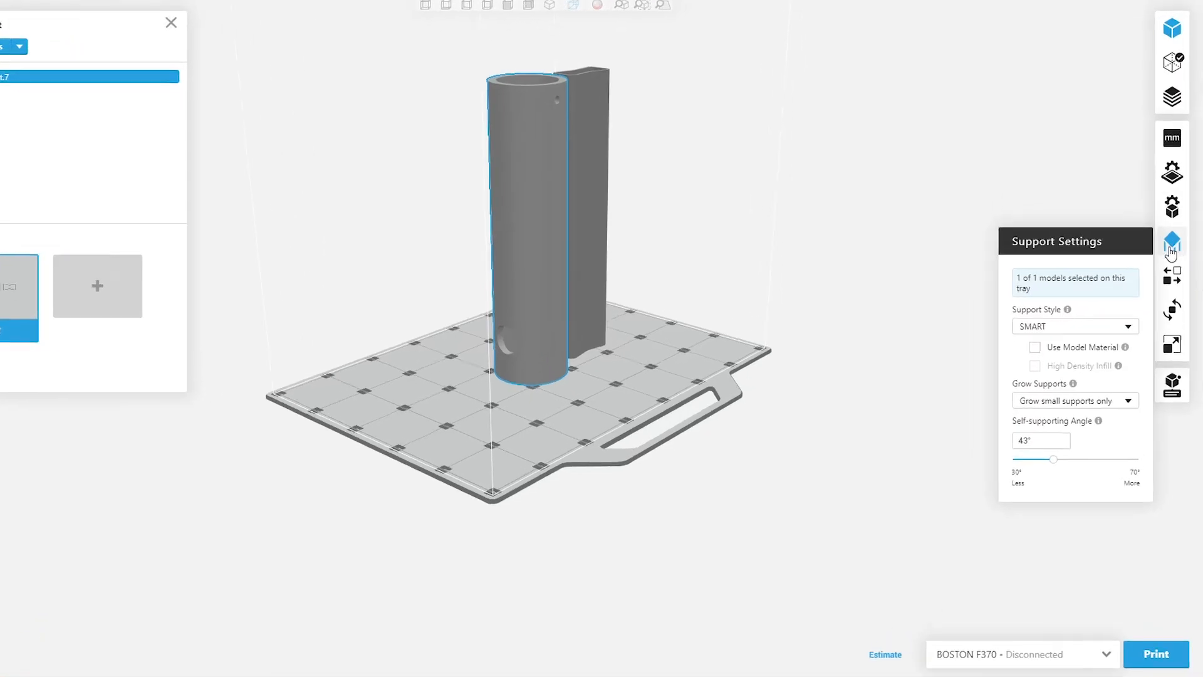
{"action": "left_click", "coordinate": [992, 442]}
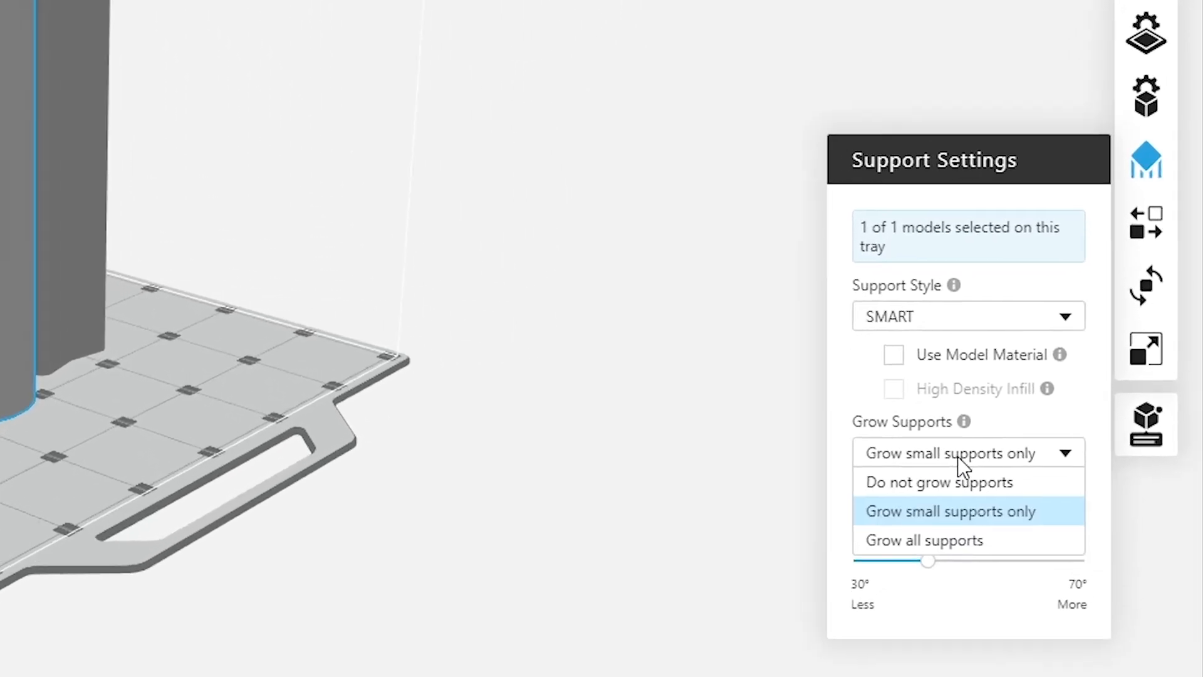
{"action": "left_click", "coordinate": [1010, 507]}
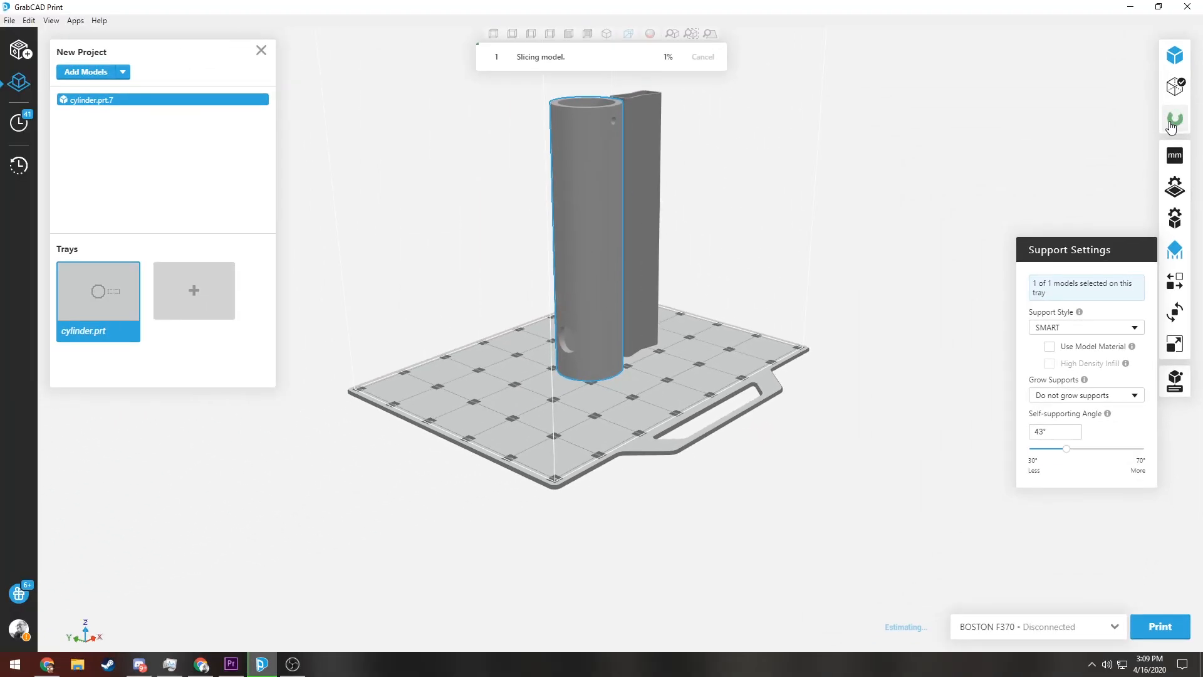
- Show all layers of the sliced cylinder in the 3D preview and examine its support material from several sides
{"action": "left_click", "coordinate": [1166, 55]}
{"action": "left_click", "coordinate": [1077, 218]}
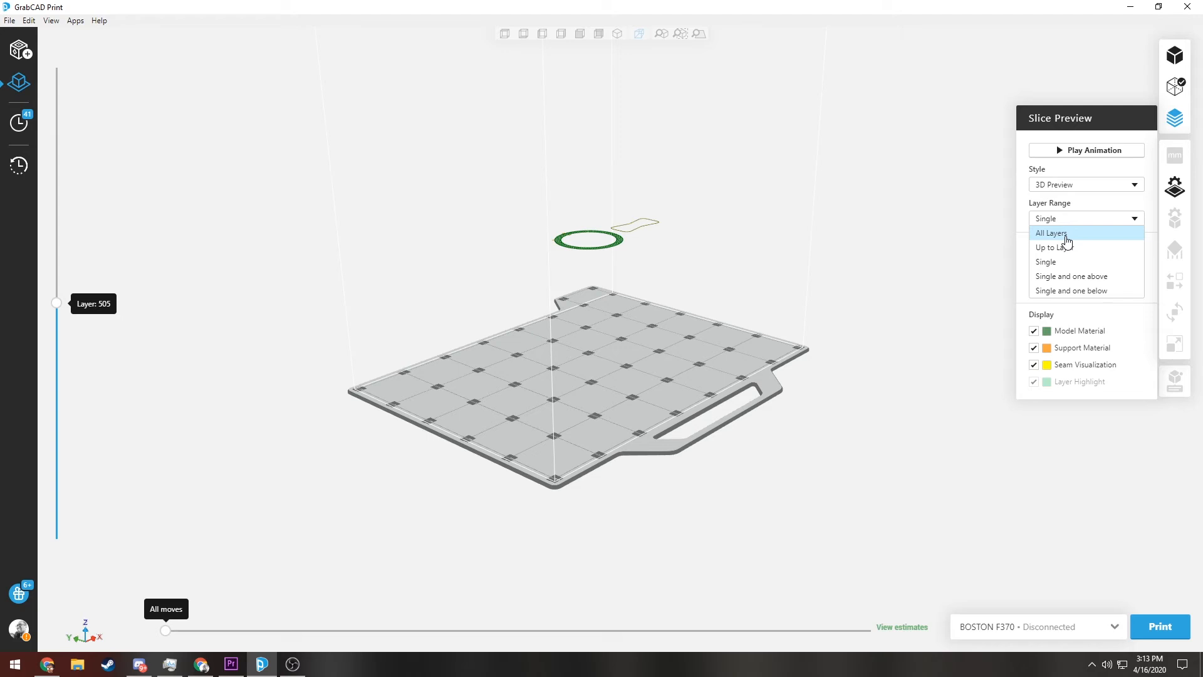
{"action": "left_click", "coordinate": [1066, 235]}
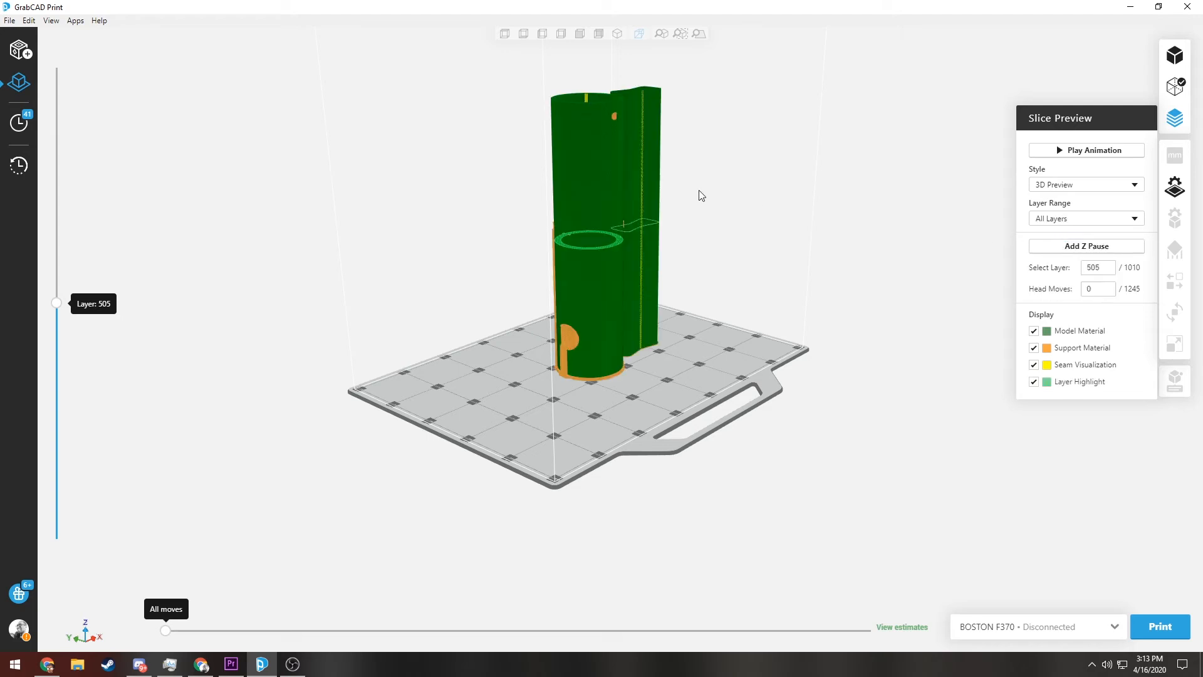
{"action": "right_click_drag", "start_coordinate": [725, 195], "coordinate": [819, 212]}
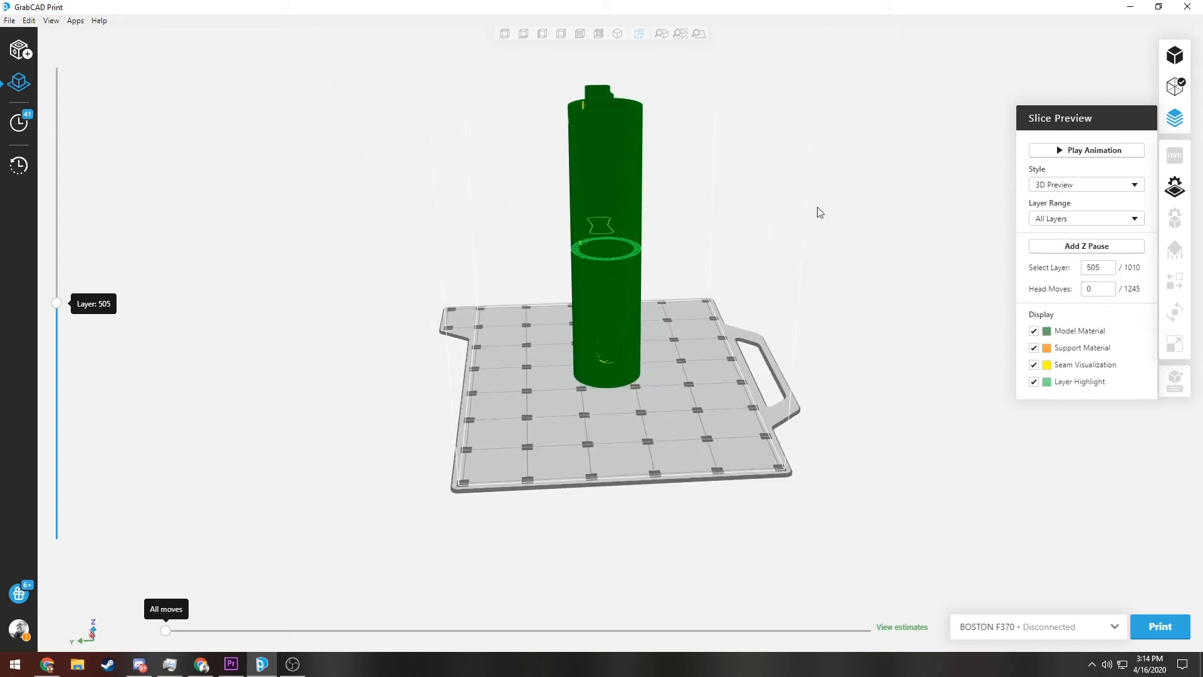
{"action": "right_click_drag", "start_coordinate": [744, 271], "coordinate": [827, 272]}
{"action": "right_click_drag", "start_coordinate": [734, 290], "coordinate": [794, 291]}
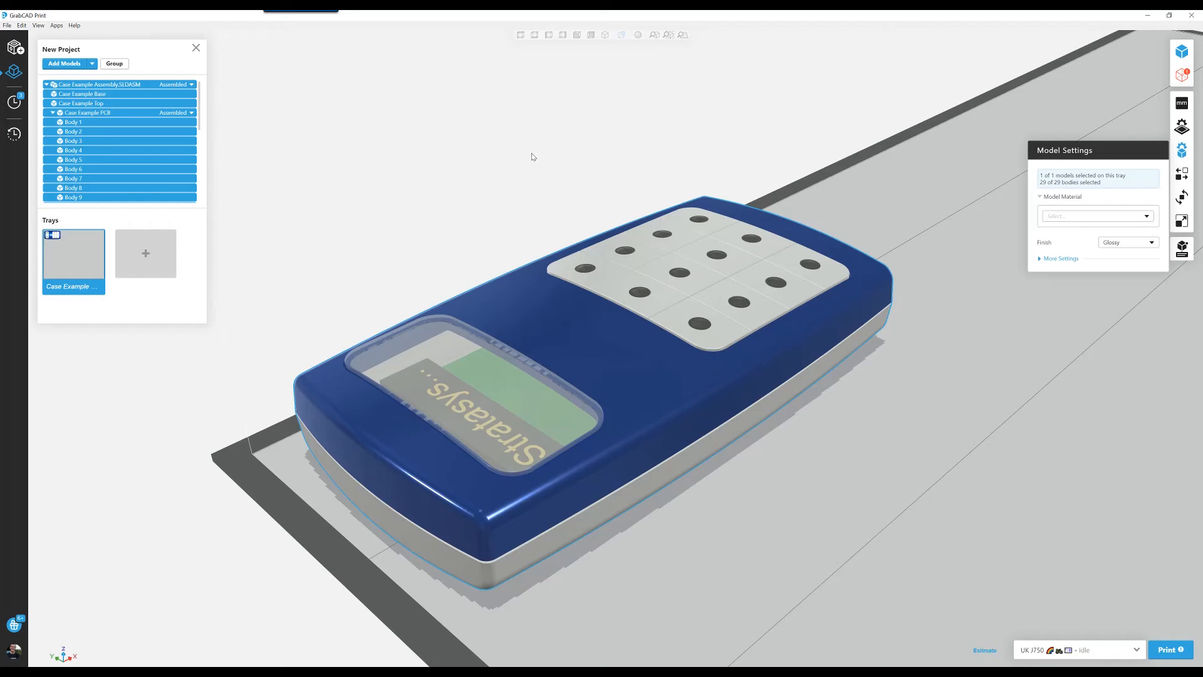
- Clear the assembly selection, select only the blue Case Example Top body and open its context options
{"action": "left_click", "coordinate": [531, 162]}
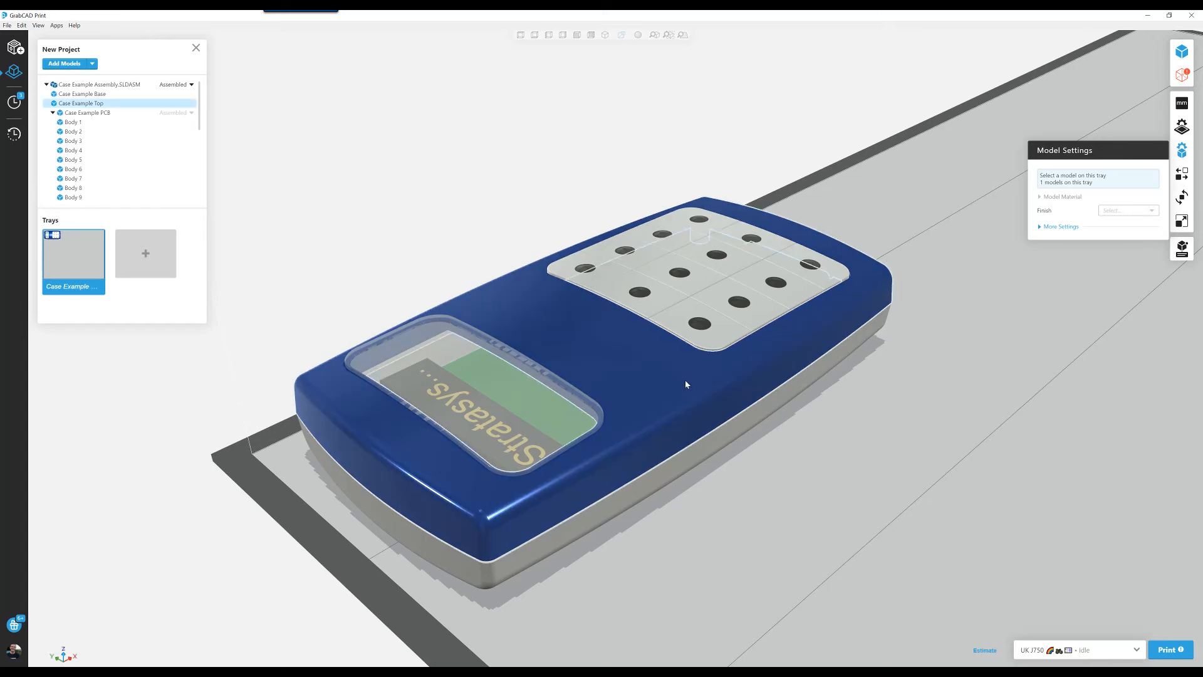
{"action": "left_click", "coordinate": [686, 380]}
{"action": "right_click", "coordinate": [685, 379]}
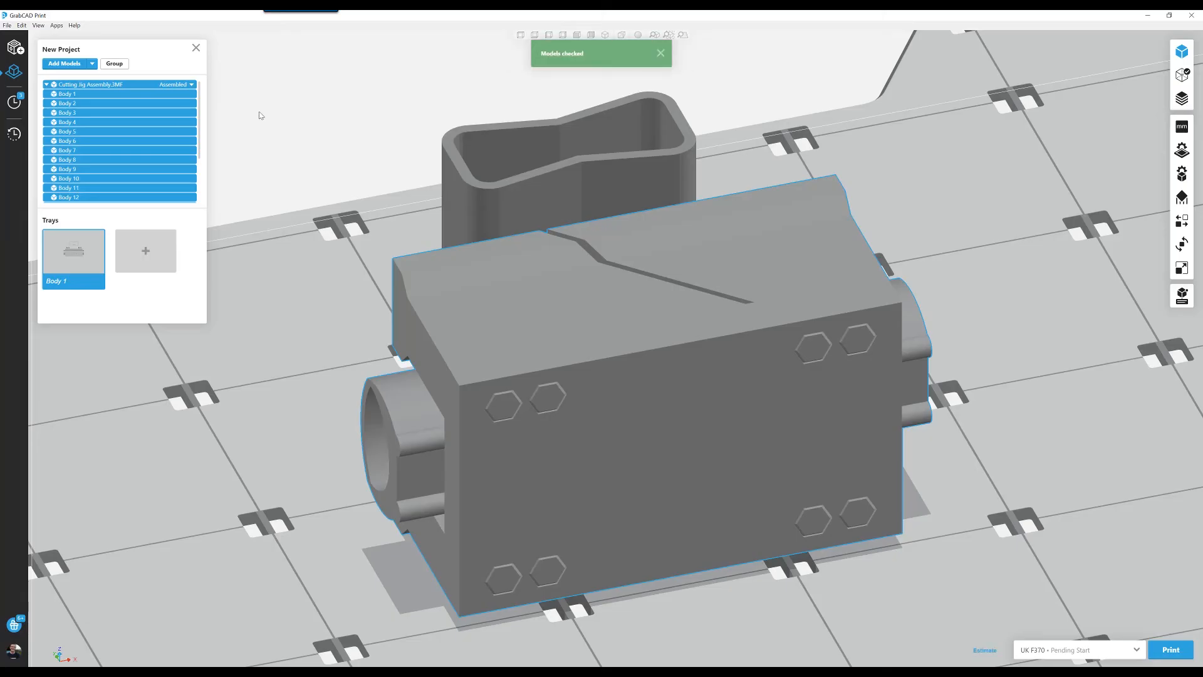
- Deselect the model and switch Cutting Jig Assembly.3MF from Assembled to Disassembled
{"action": "left_click", "coordinate": [260, 114]}
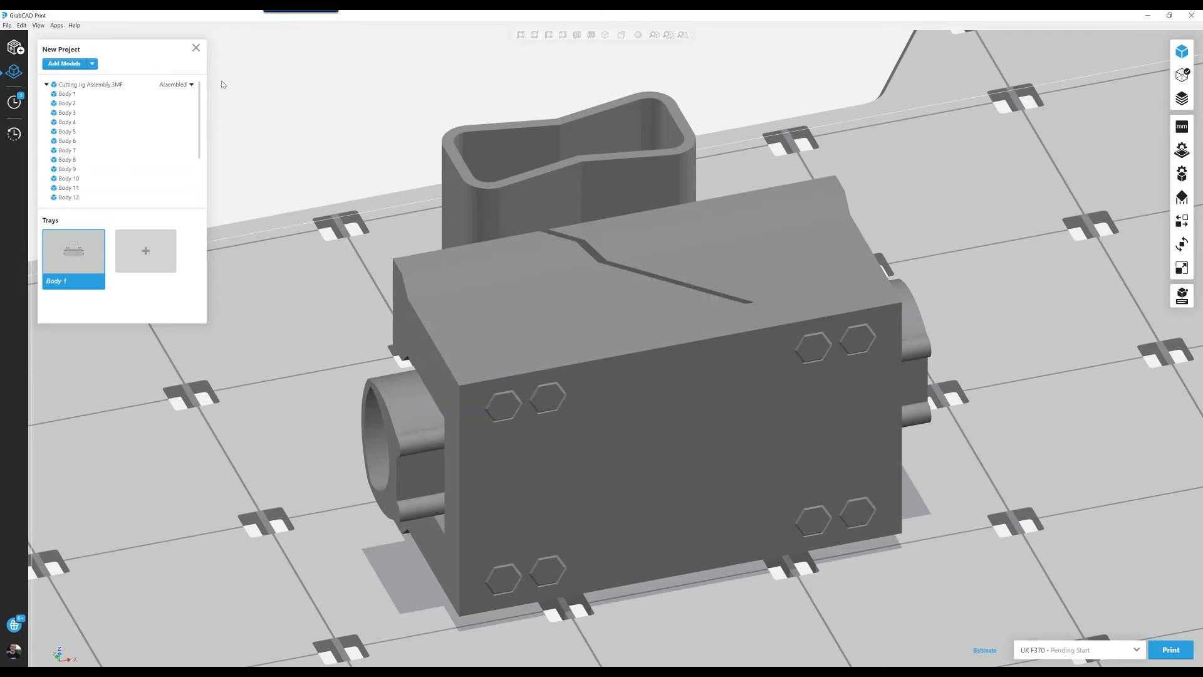
{"action": "left_click", "coordinate": [180, 88]}
{"action": "left_click", "coordinate": [180, 86]}
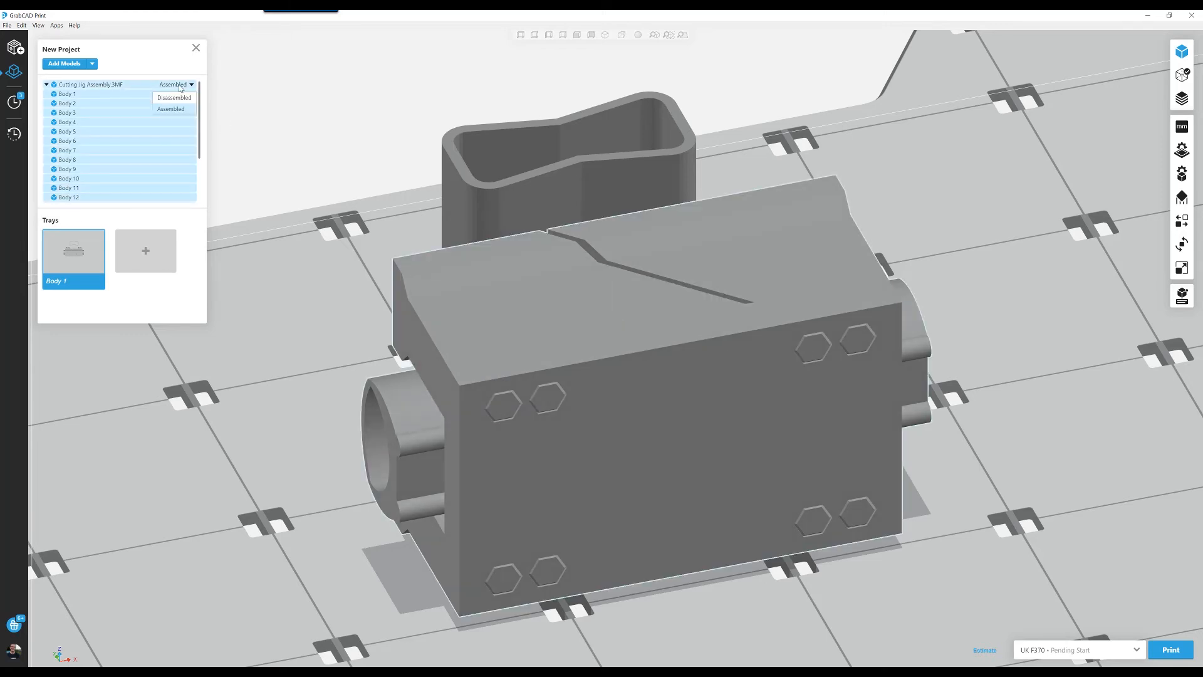
{"action": "left_click", "coordinate": [183, 97]}
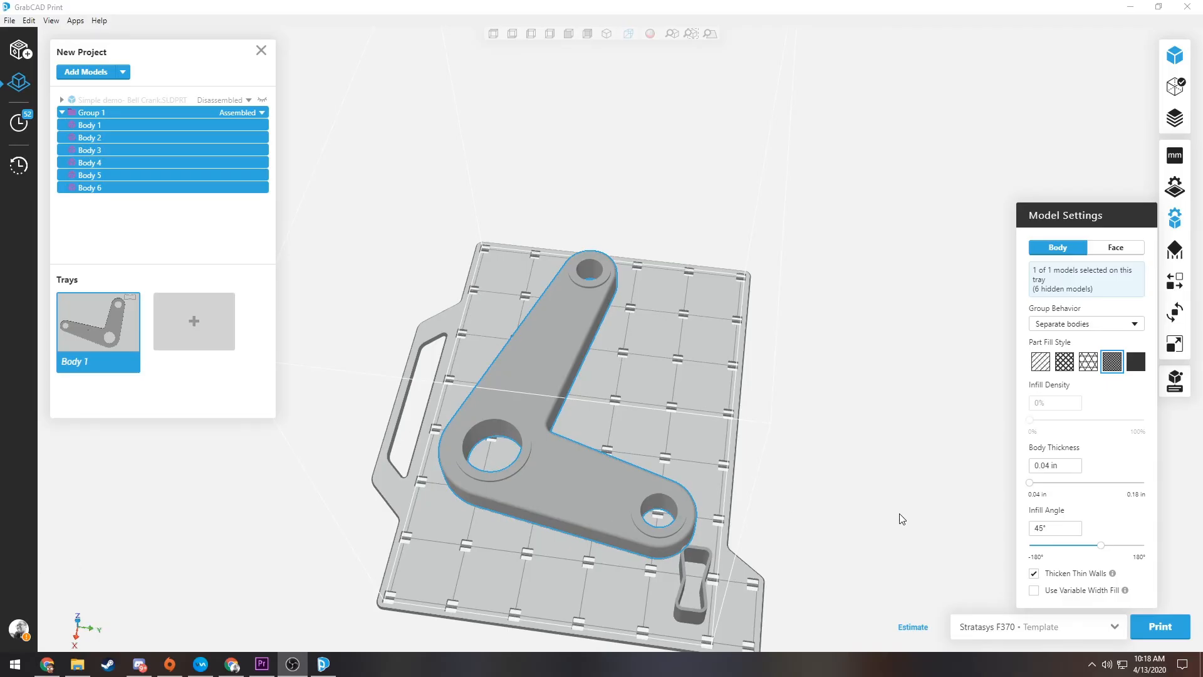
- Set the bell crank's infill angle to -65° and reset it to the default
{"action": "left_click_drag", "start_coordinate": [1105, 550], "coordinate": [1070, 550]}
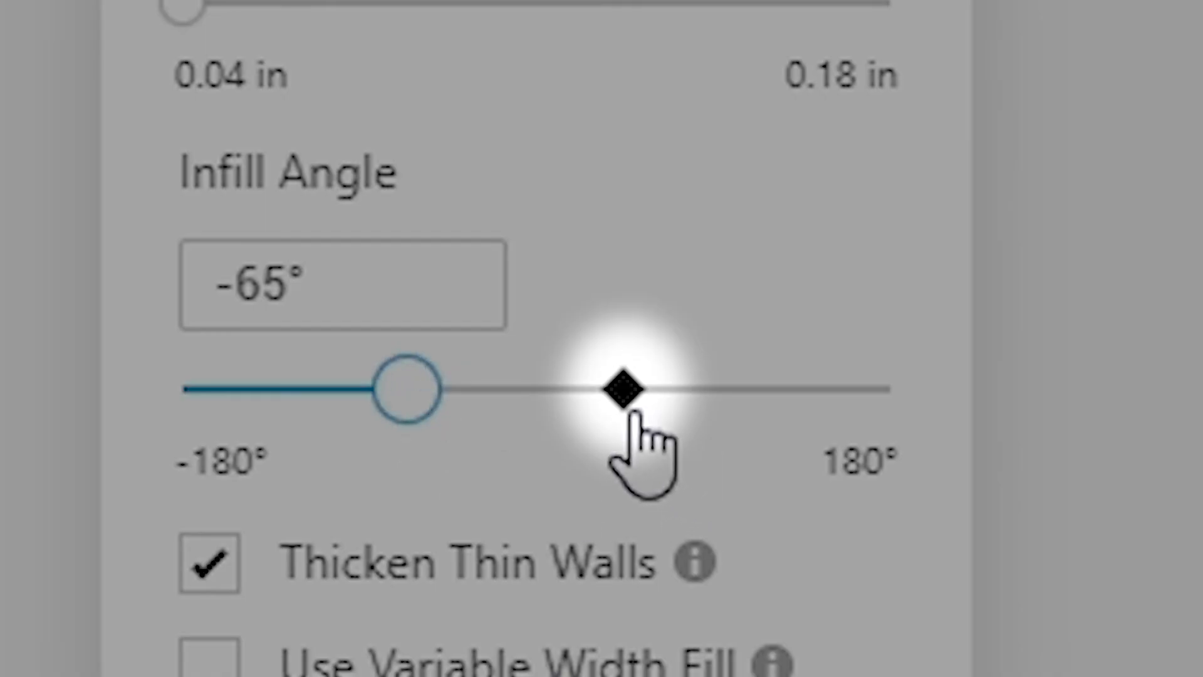
{"action": "left_click", "coordinate": [623, 390]}
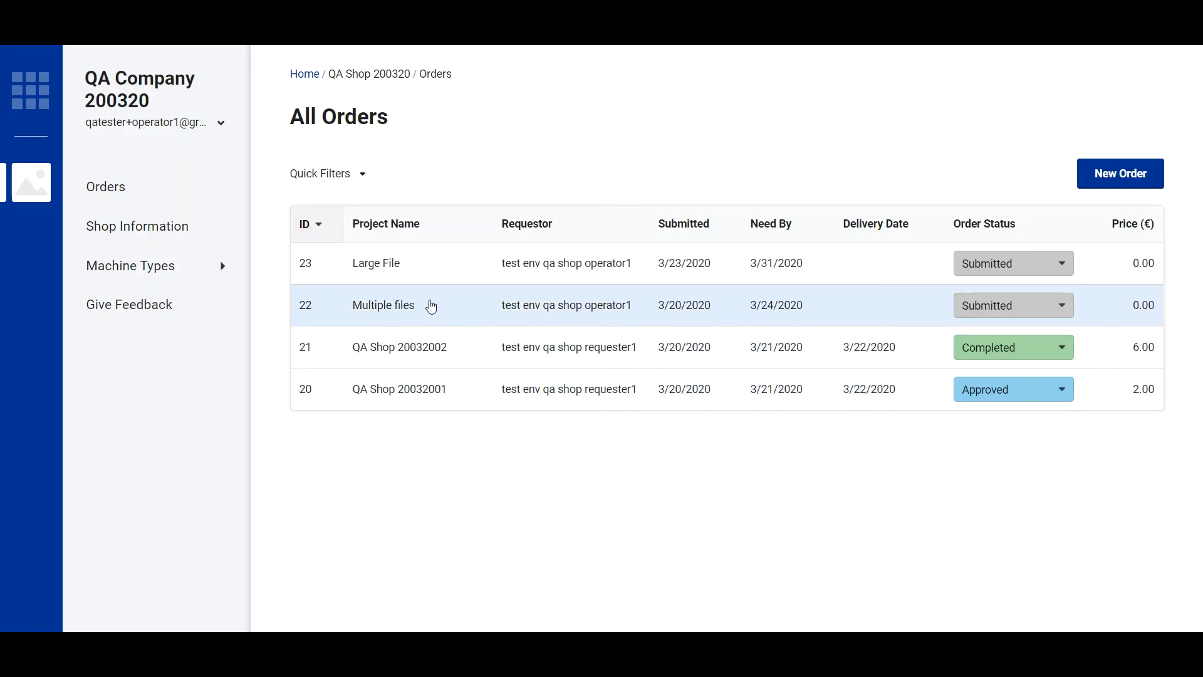
- Open the Multiple files order, select all four of its files and open them in GrabCAD Print
{"action": "left_click", "coordinate": [431, 306]}
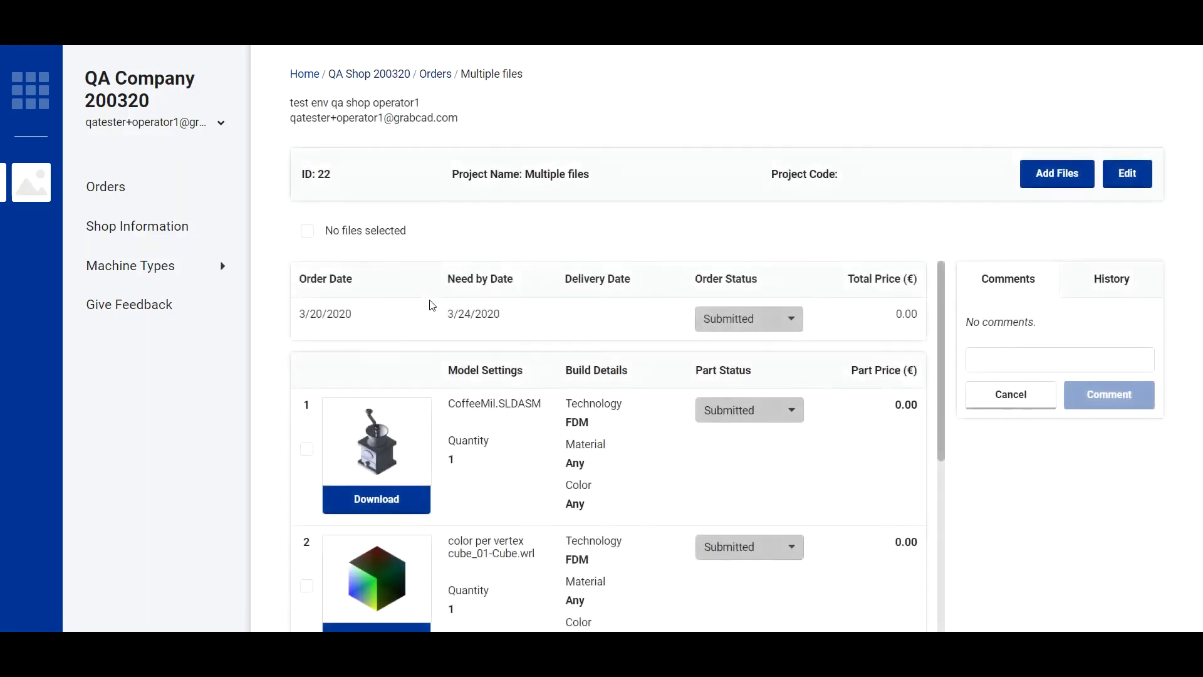
{"action": "left_click", "coordinate": [307, 233]}
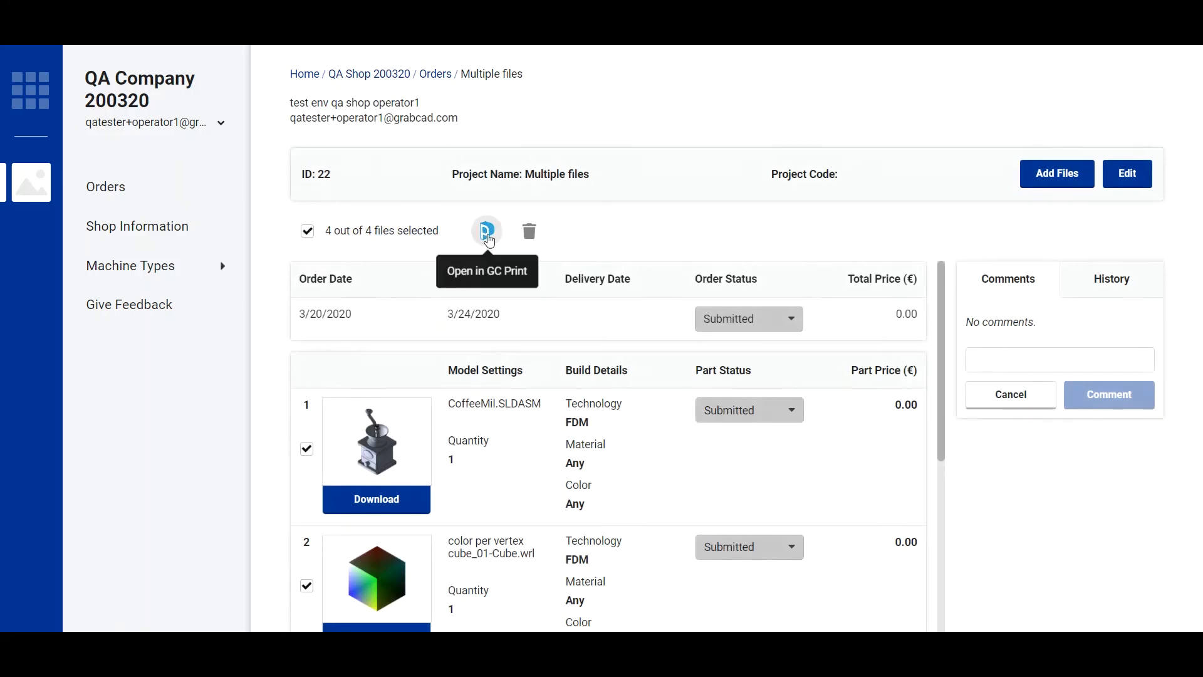
{"action": "left_click", "coordinate": [487, 232]}
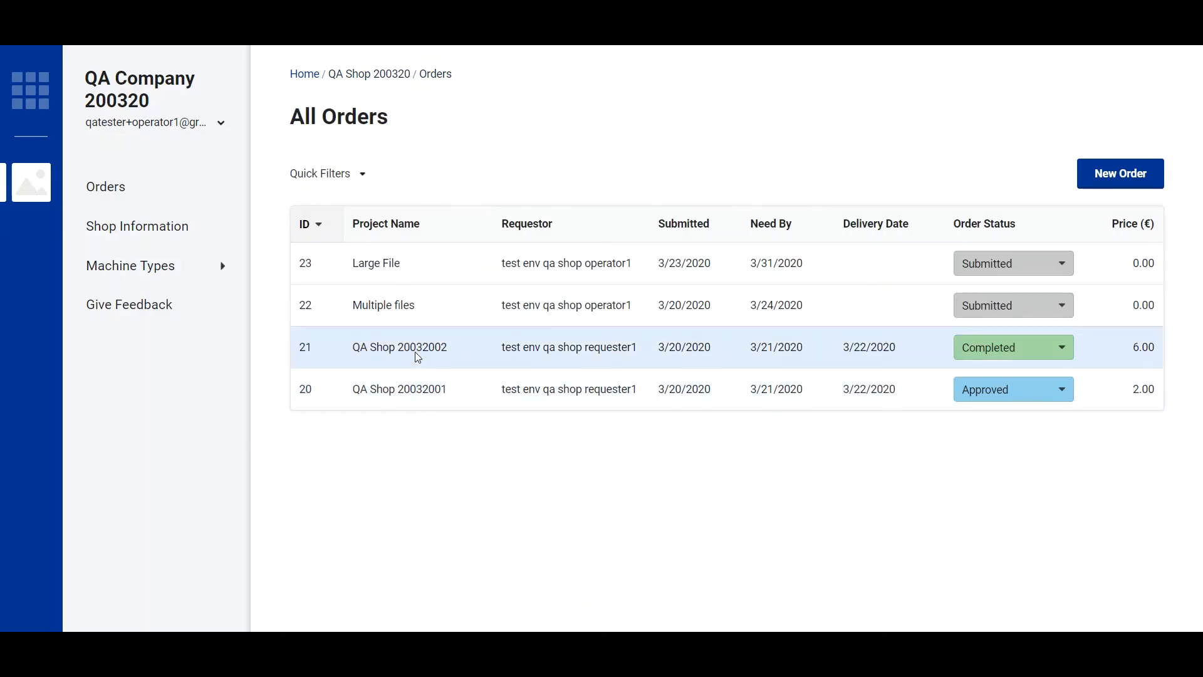
- Open the completed shop order, select STL ASCII.stl and open it in GrabCAD Print
{"action": "left_click", "coordinate": [417, 349]}
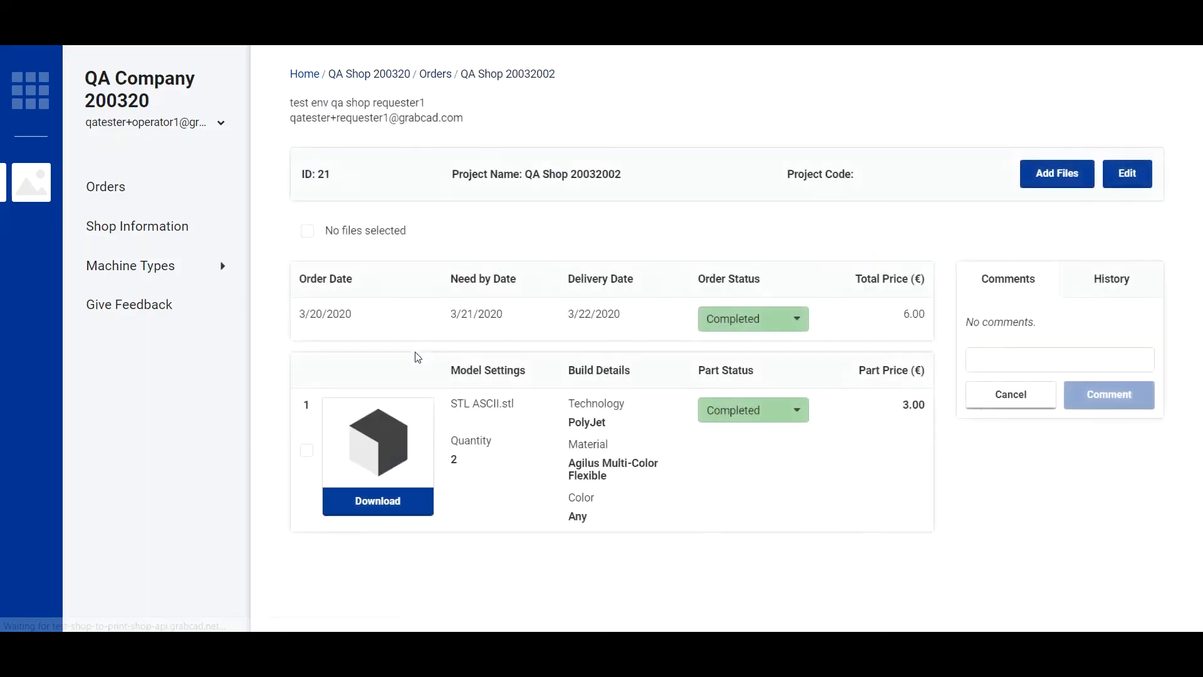
{"action": "left_click", "coordinate": [307, 451]}
{"action": "left_click", "coordinate": [487, 241]}
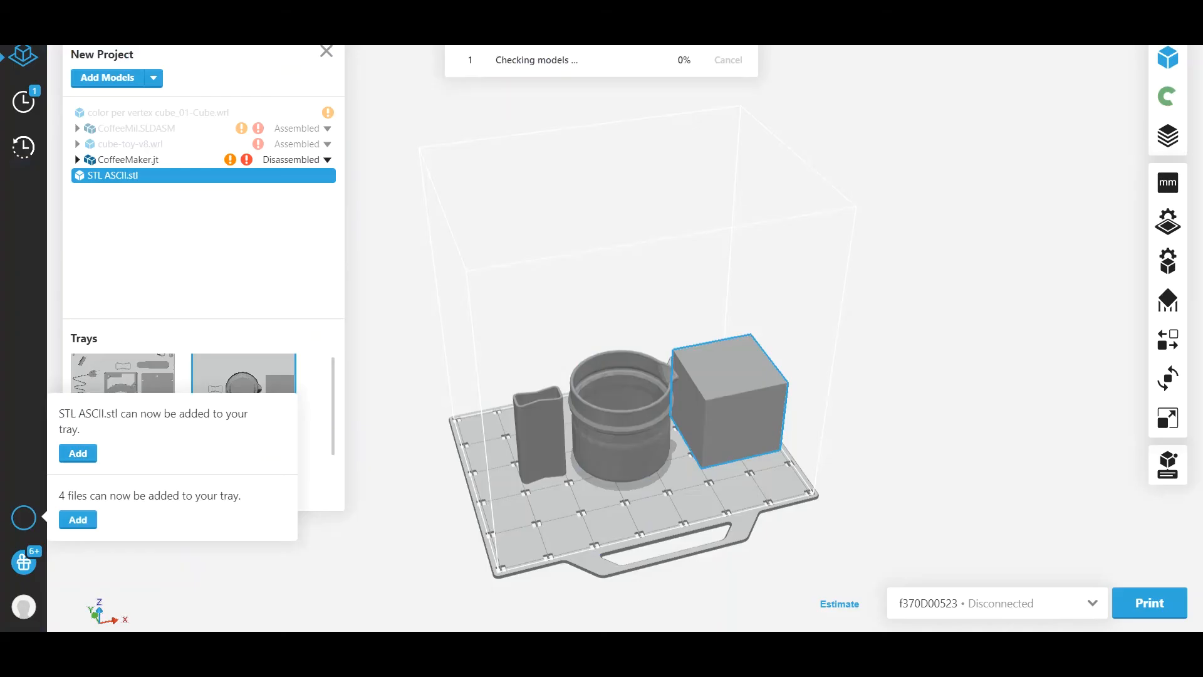